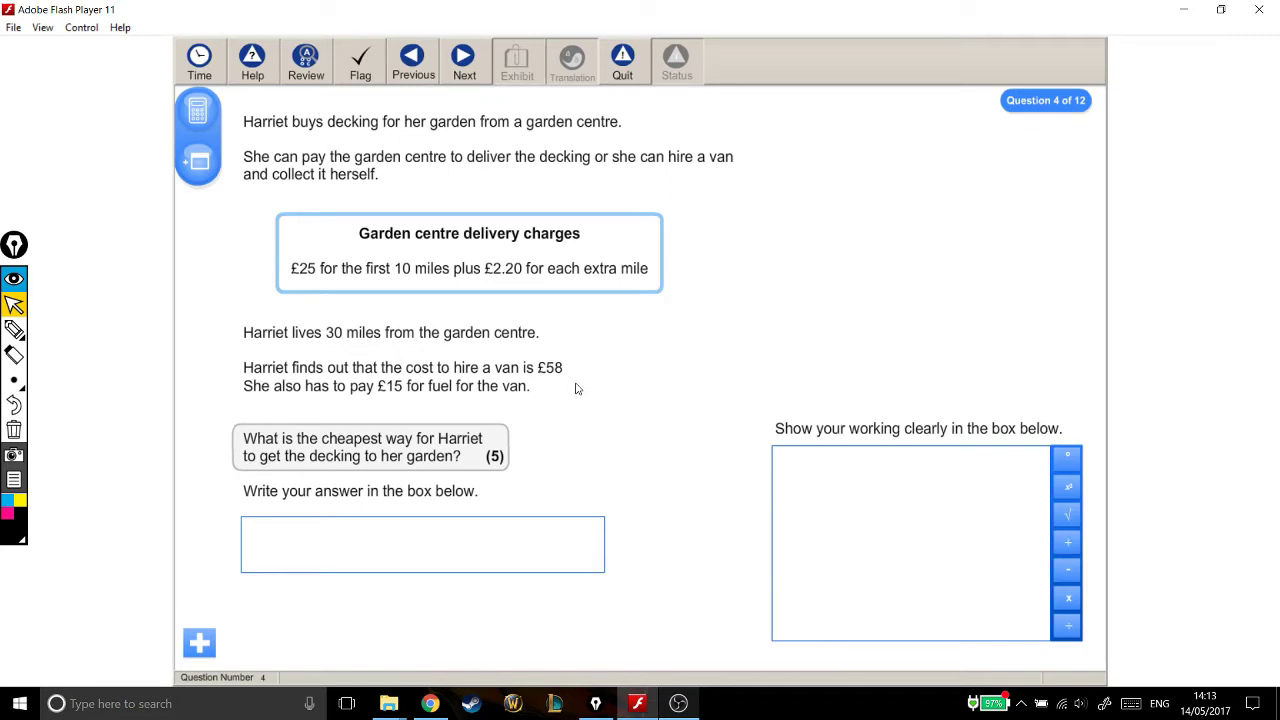
- With the pencil, sketch G·C and H joined by a route arrow marked 30
click(16, 330)
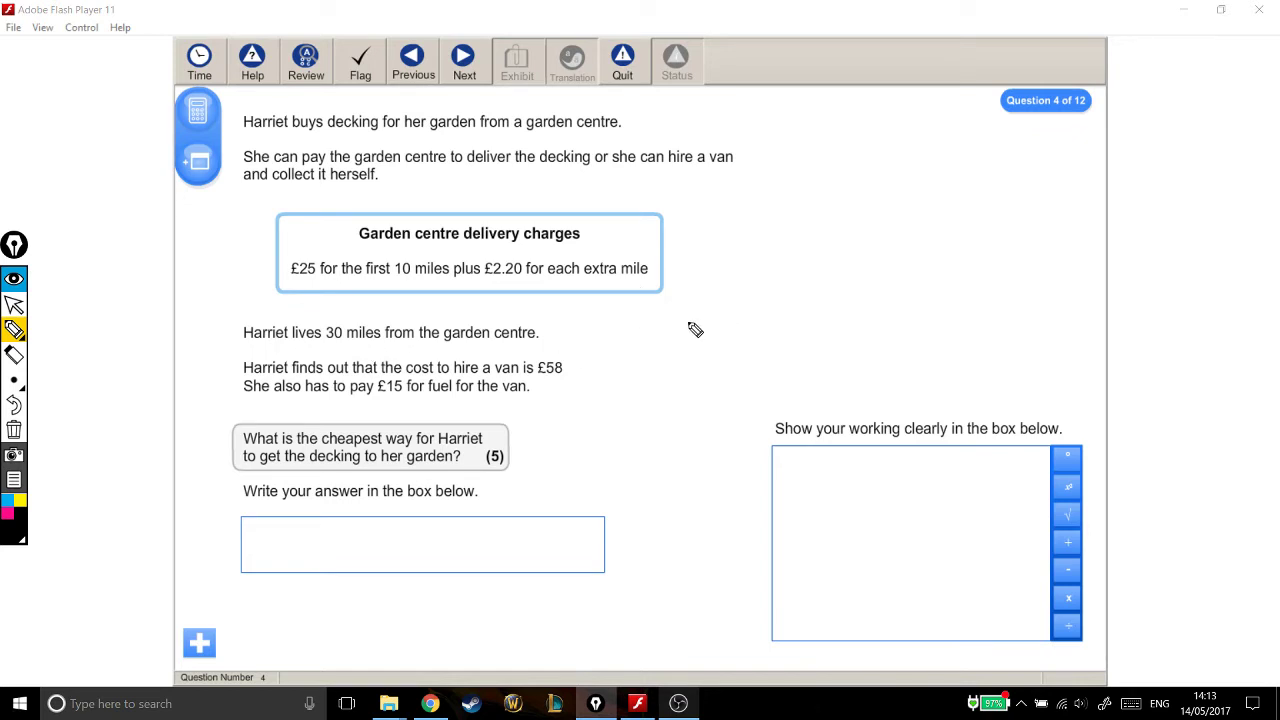
mouse_move(694, 324)
mouse_down()
mouse_move(692, 352)
mouse_move(686, 340)
mouse_move(716, 352)
mouse_move(730, 330)
mouse_move(731, 348)
mouse_up()
click(703, 341)
click(14, 404)
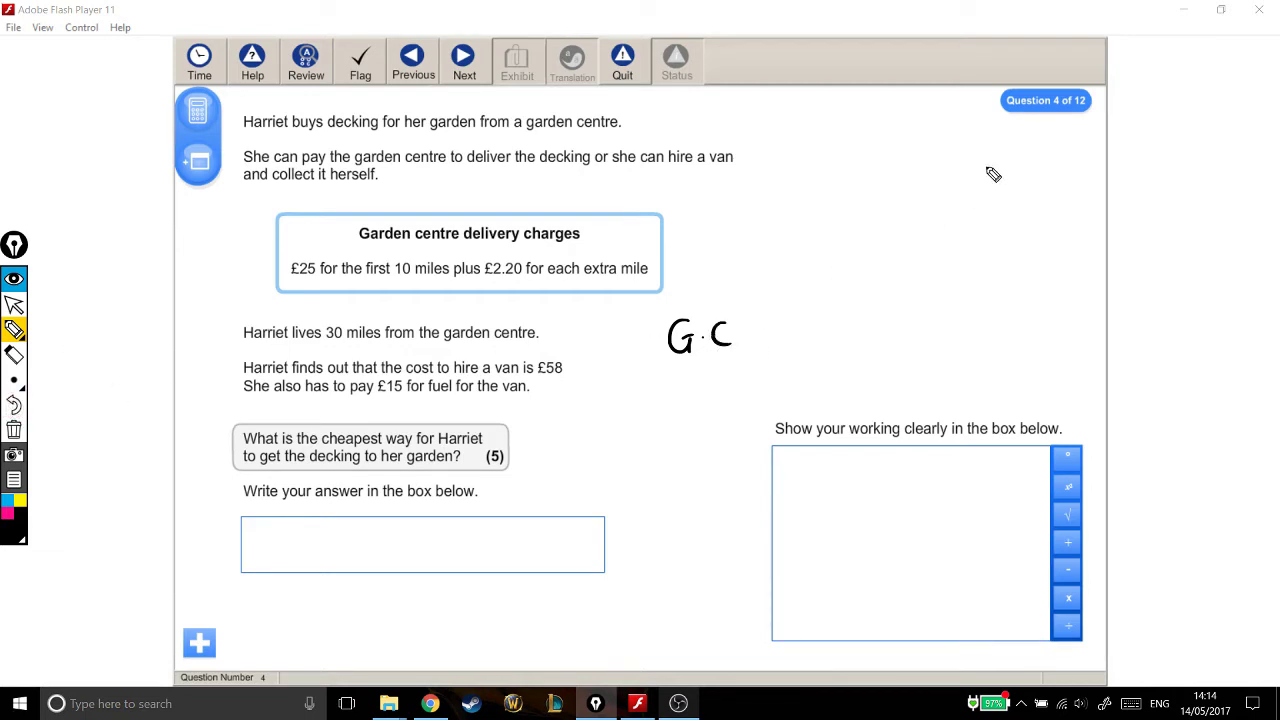
mouse_move(980, 157)
mouse_down()
mouse_move(980, 184)
mouse_move(1000, 168)
mouse_up()
drag(1000, 156, 1000, 184)
drag(731, 309, 918, 236)
click(14, 380)
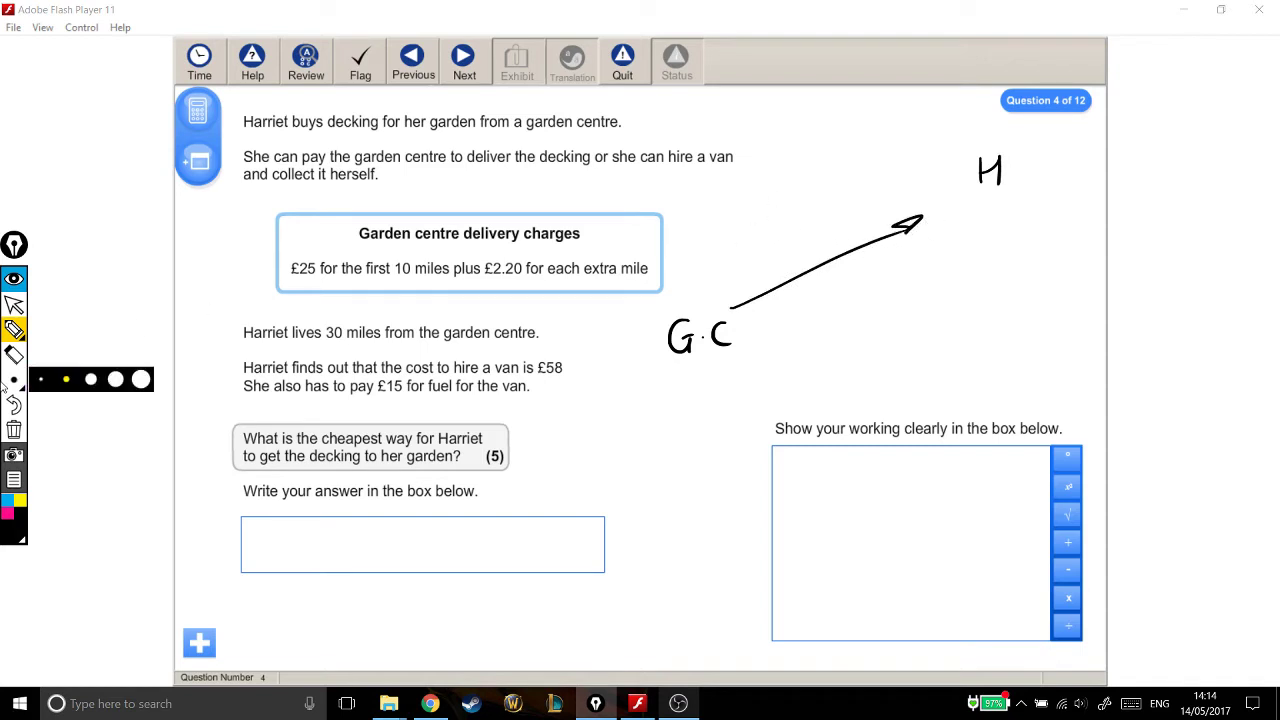
click(14, 405)
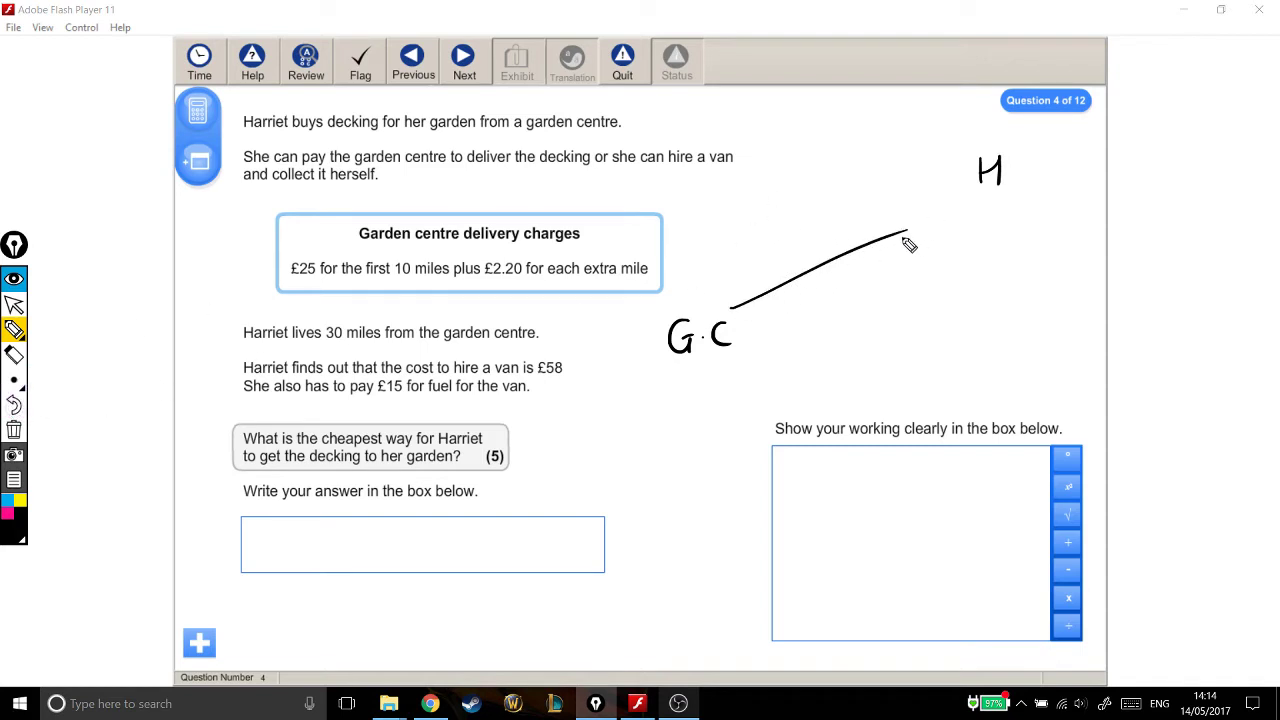
mouse_move(907, 234)
mouse_down()
mouse_move(964, 204)
mouse_move(964, 249)
mouse_move(993, 231)
mouse_up()
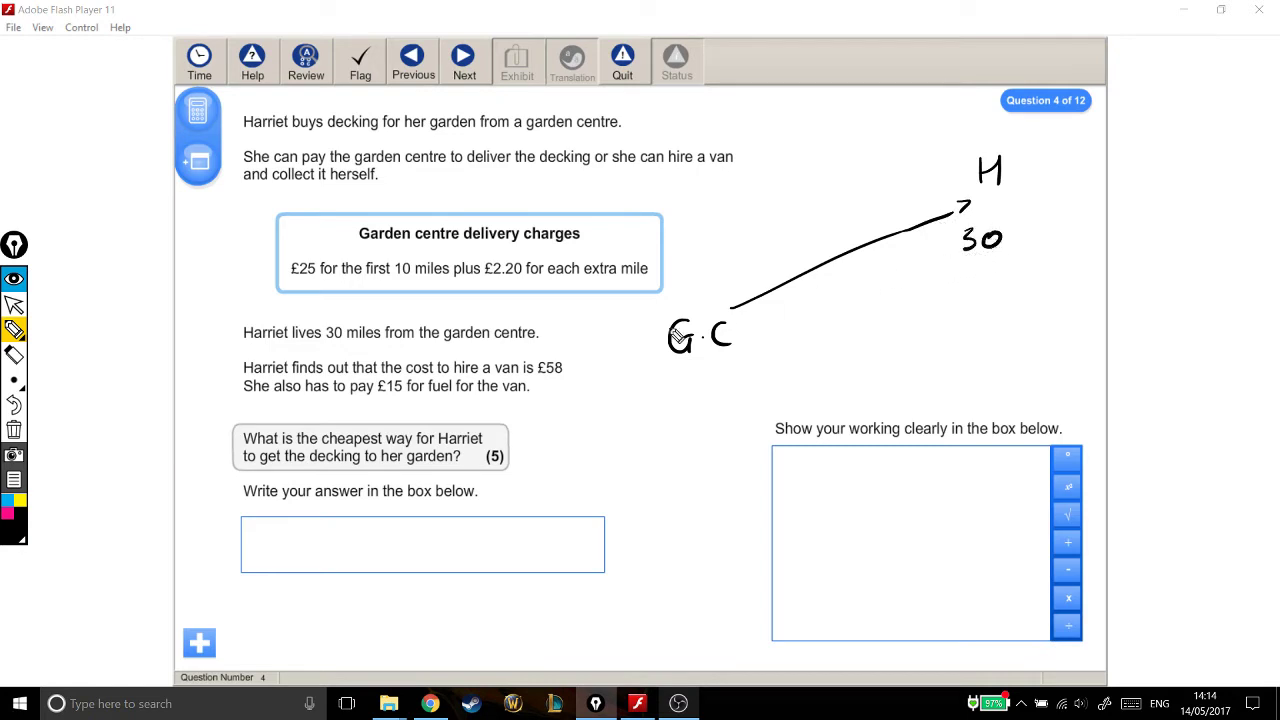
- Add a pink tick and £25 for the first stretch, then cyan '2.20 every mile'
click(12, 514)
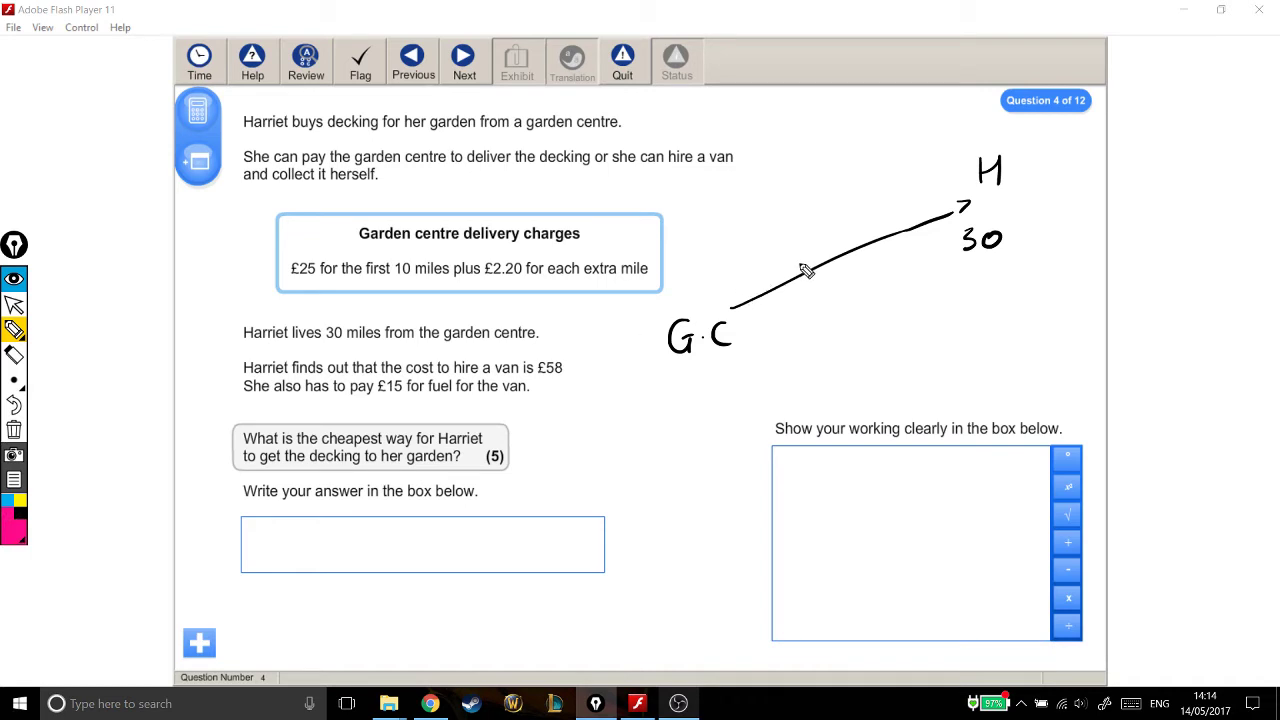
drag(801, 262, 815, 293)
mouse_move(745, 258)
mouse_down()
mouse_move(740, 290)
mouse_move(771, 276)
mouse_move(786, 285)
mouse_up()
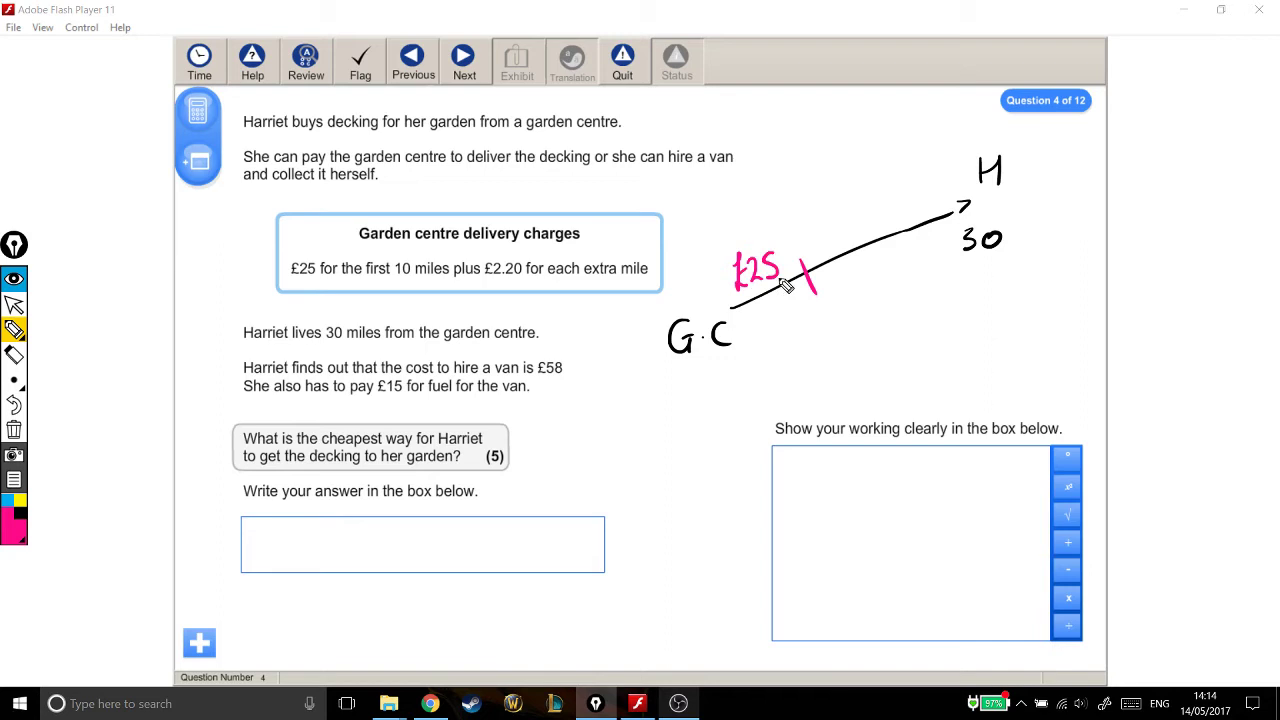
click(8, 499)
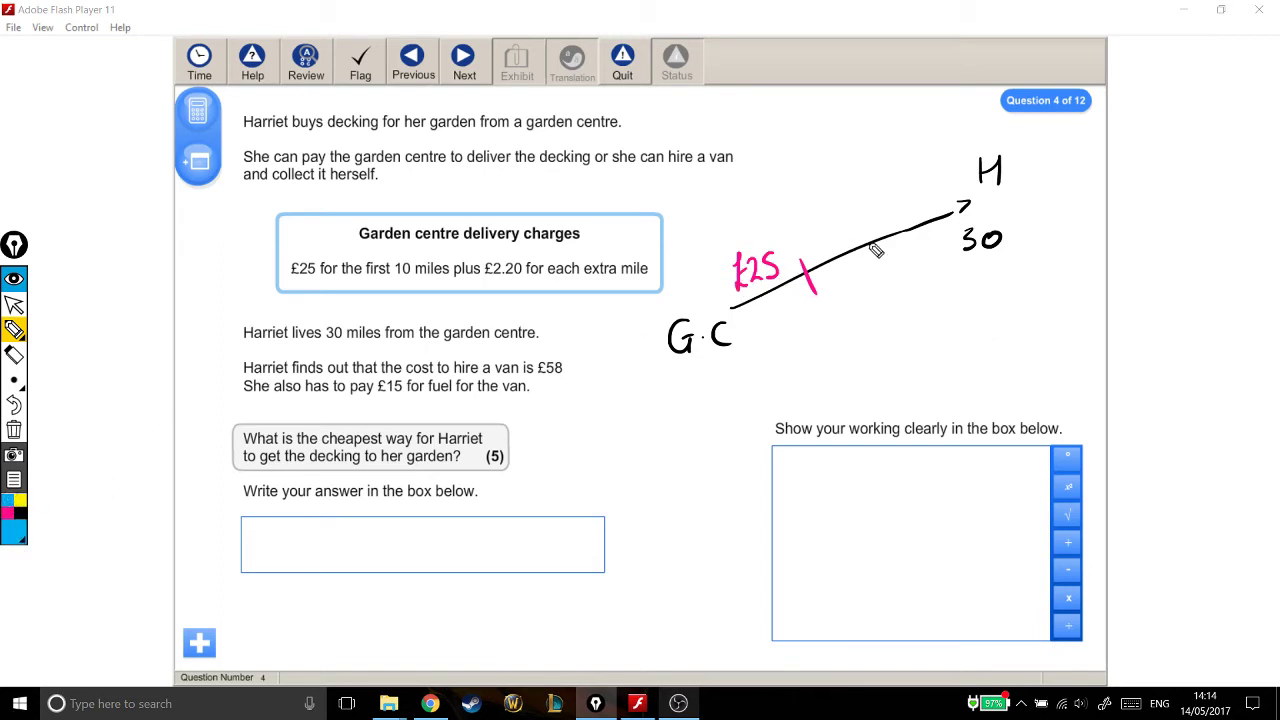
mouse_move(814, 261)
mouse_down()
mouse_move(915, 213)
mouse_move(938, 216)
mouse_up()
mouse_move(828, 214)
mouse_down()
mouse_move(840, 230)
mouse_move(860, 208)
mouse_move(928, 186)
mouse_move(905, 218)
mouse_move(934, 210)
mouse_up()
click(843, 226)
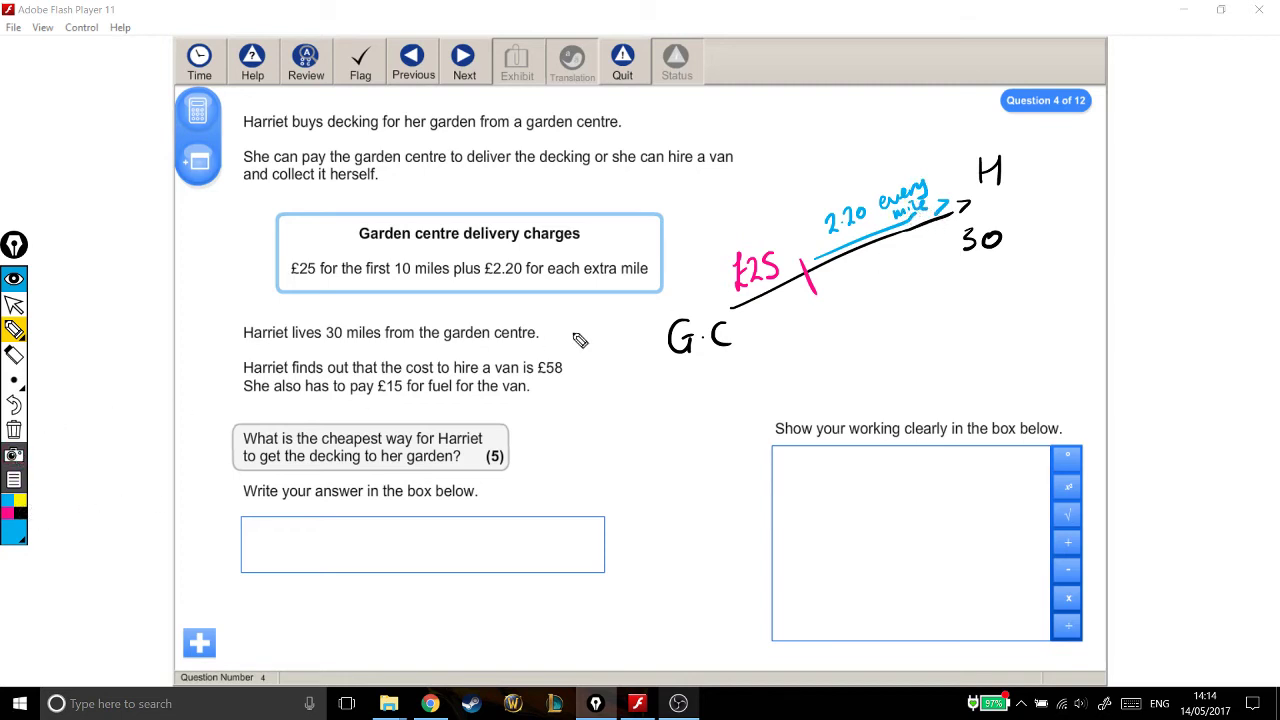
- Write 10 under the tick and draw a blue arrow labelled 20 for the remaining miles
mouse_move(813, 299)
mouse_down()
mouse_move(813, 312)
mouse_move(823, 301)
mouse_up()
mouse_move(826, 281)
mouse_down()
mouse_move(952, 241)
mouse_move(941, 249)
mouse_up()
mouse_move(872, 283)
mouse_down()
mouse_move(890, 297)
mouse_move(897, 284)
mouse_up()
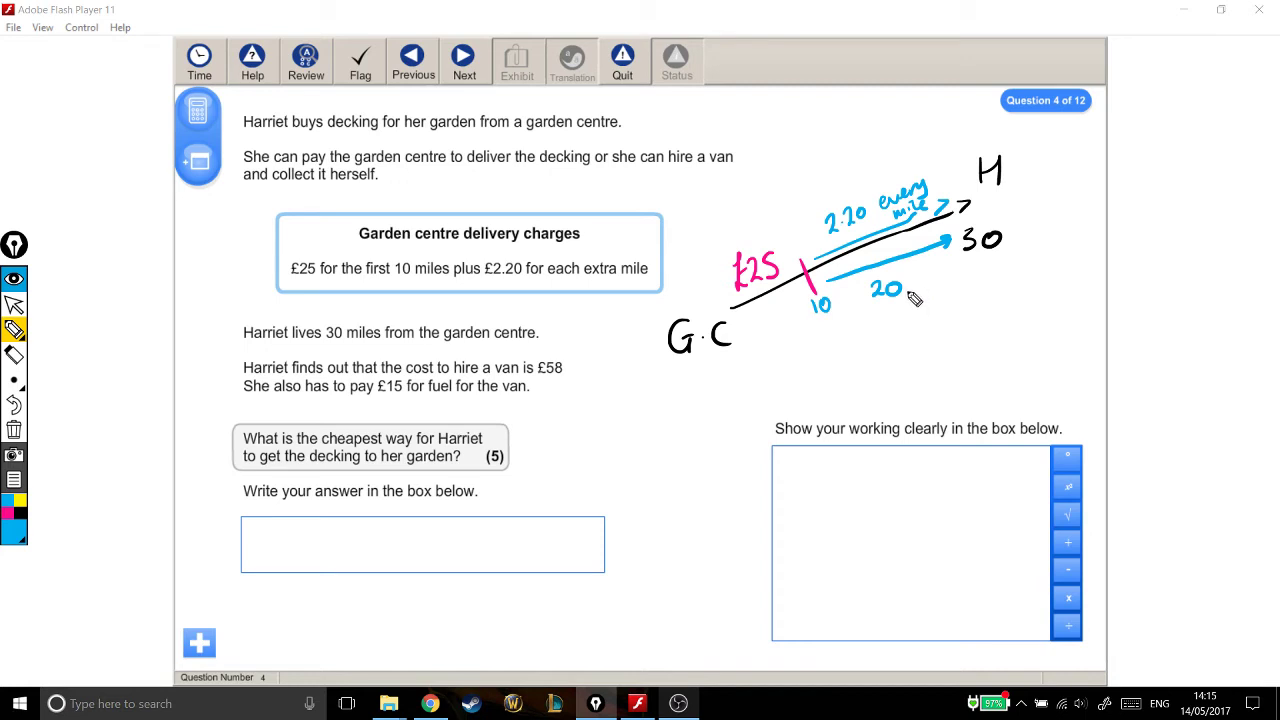
click(14, 304)
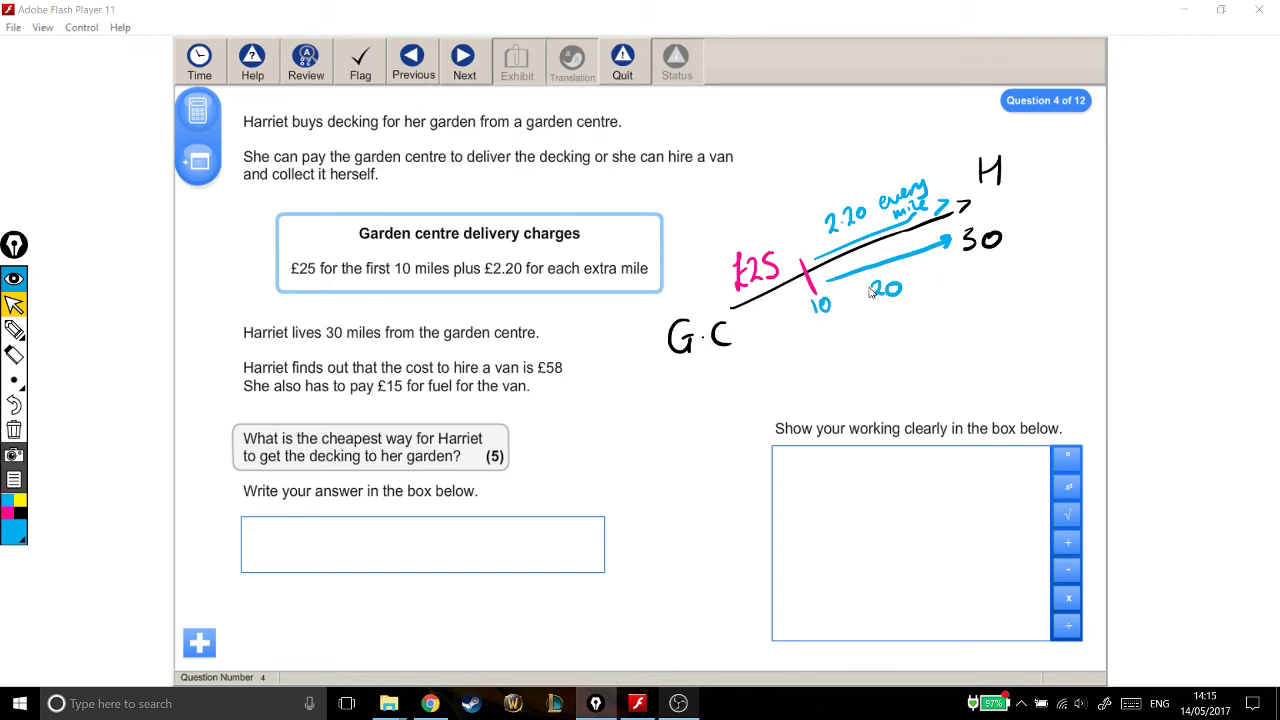
- Head the working box 'Garden Centre Delivery' and open the on-screen calculator
click(776, 467)
text(Garden Centre)
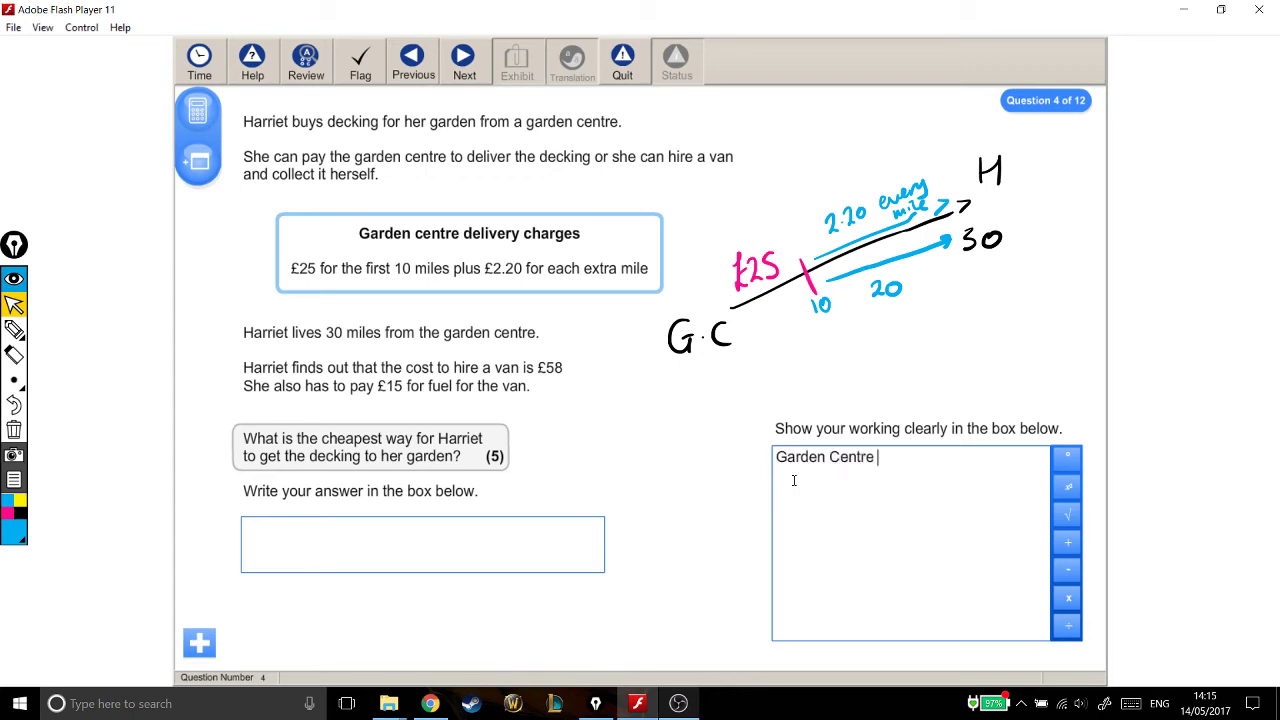
text(Dev)
text(liver)
key(BackSpace)
key(BackSpace)
key(BackSpace)
click(210, 128)
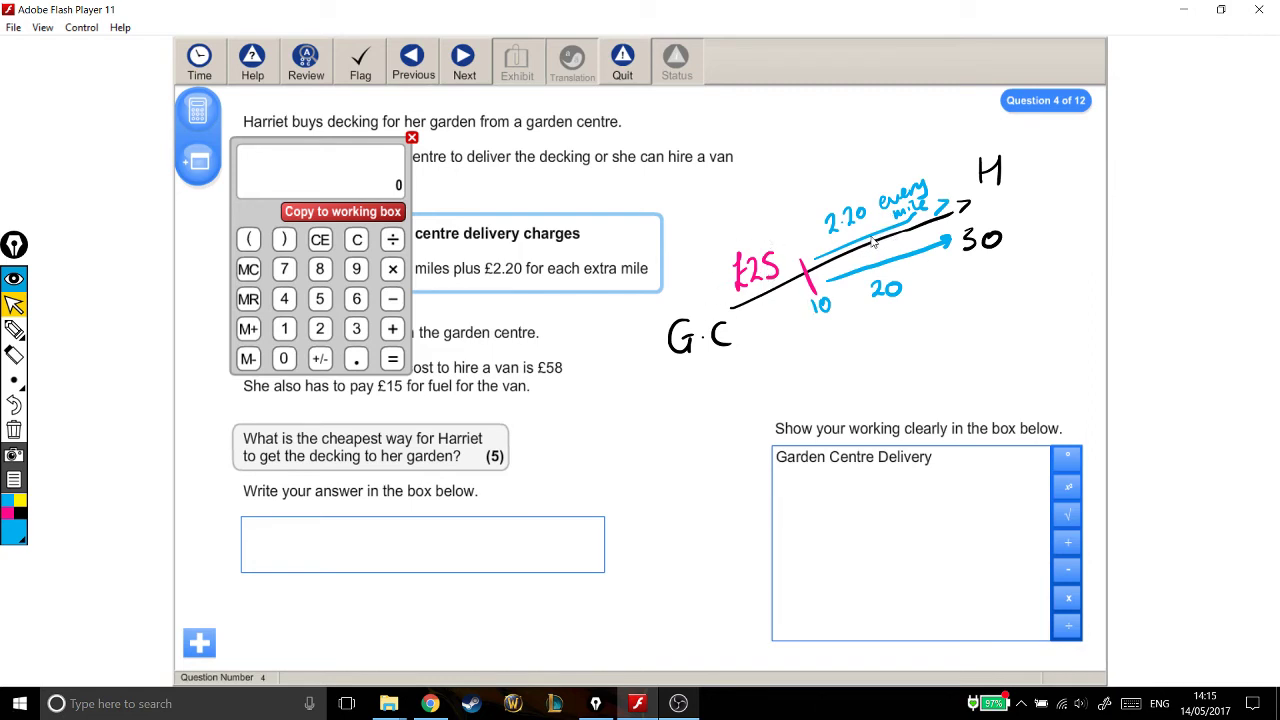
- Calculate 2.20×20=44 and copy it into the working box
click(320, 328)
click(356, 358)
click(320, 328)
click(284, 358)
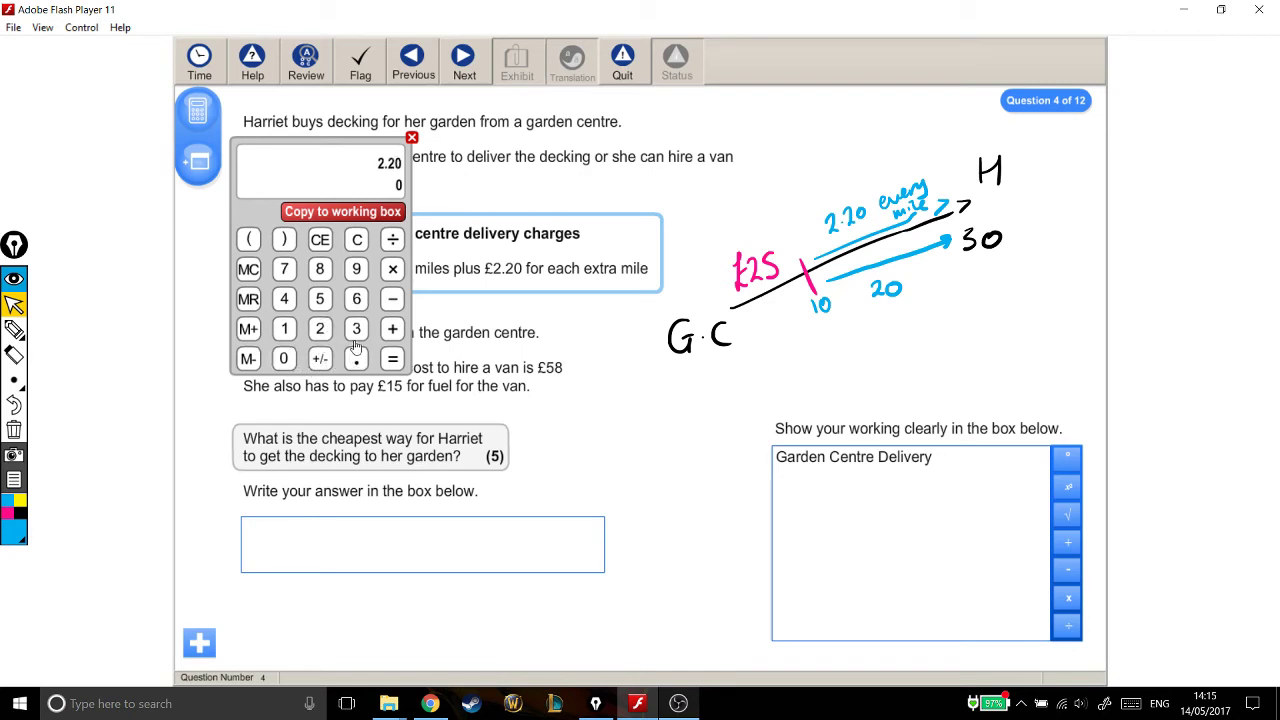
click(392, 268)
click(320, 328)
click(286, 358)
click(392, 358)
click(372, 212)
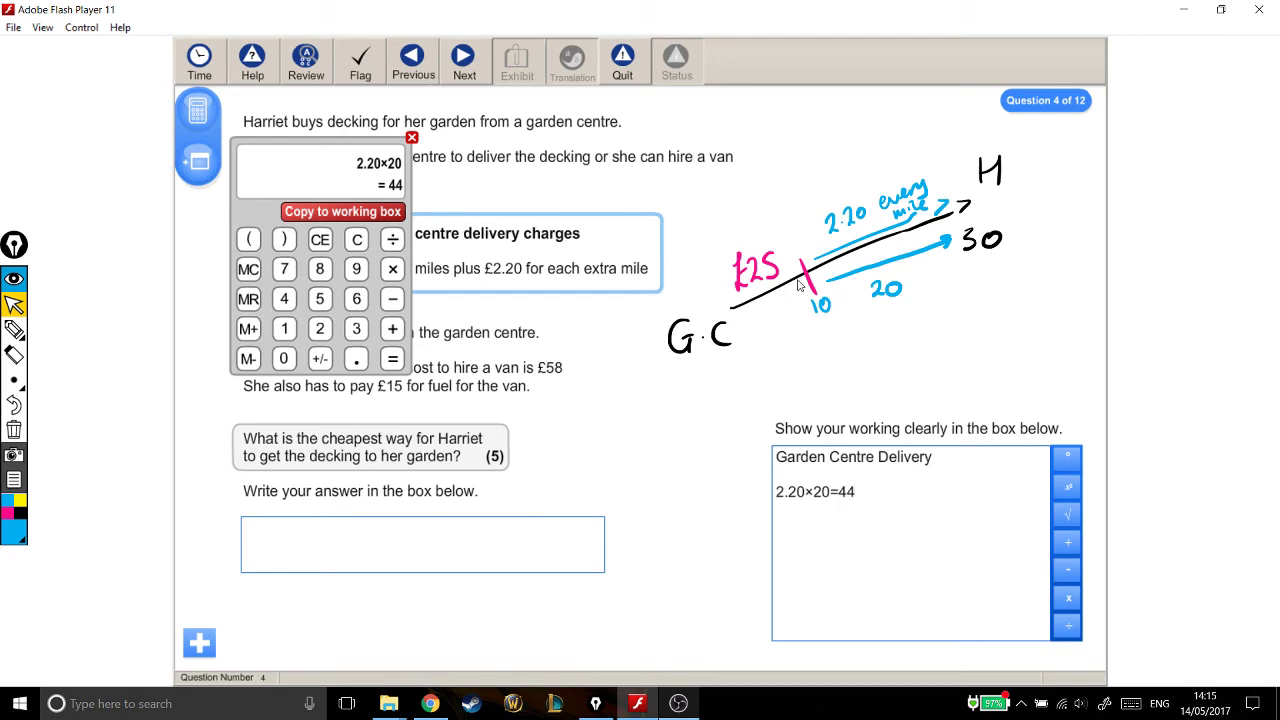
- Calculate 44+25=69, copy it to the working and write it as £69
click(392, 328)
click(320, 328)
click(320, 298)
drag(356, 238, 379, 418)
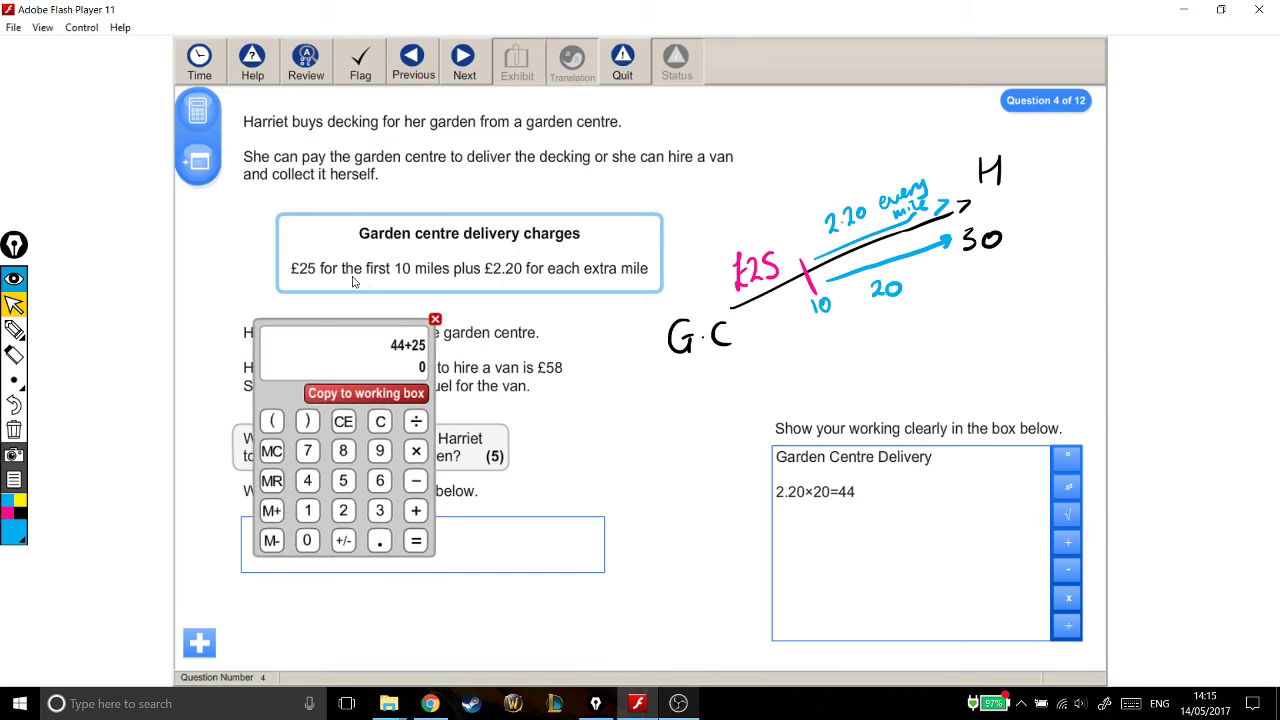
click(416, 540)
click(400, 395)
key(Left)
key(Left)
text(£)
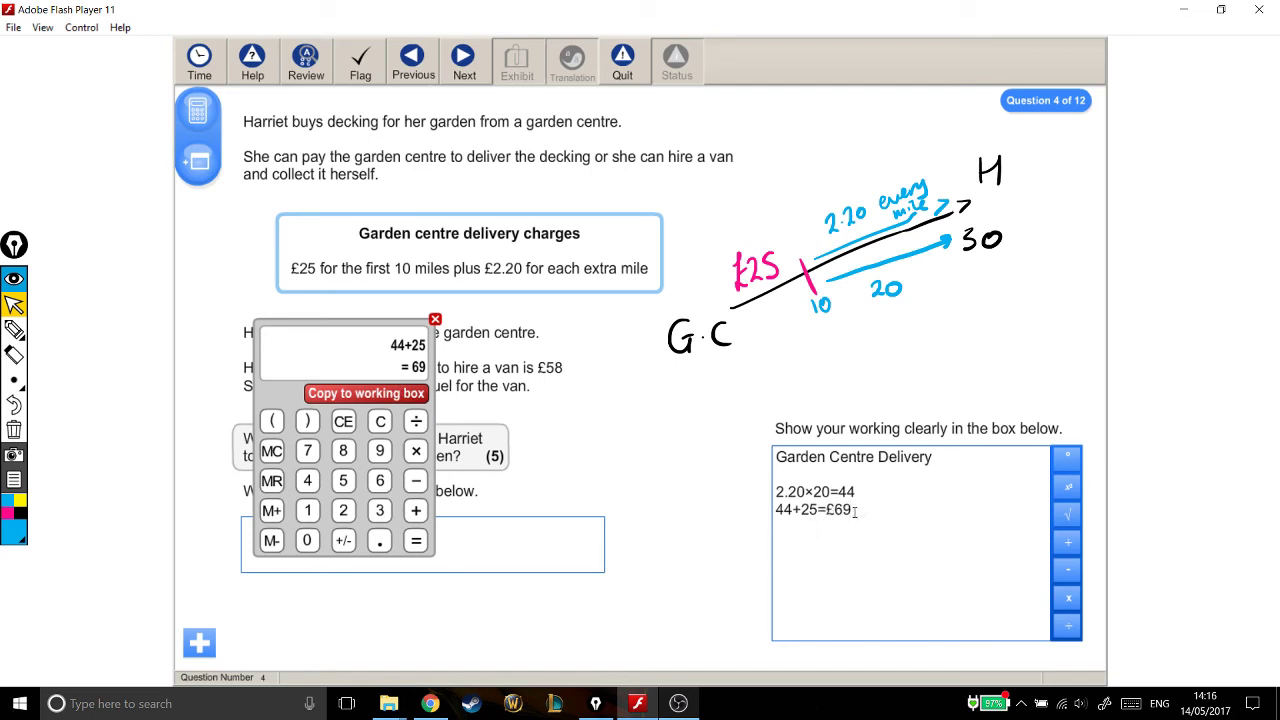
key(Return)
- Start a 'Van' heading and clear the calculator
text(Van)
drag(412, 324, 604, 150)
click(567, 252)
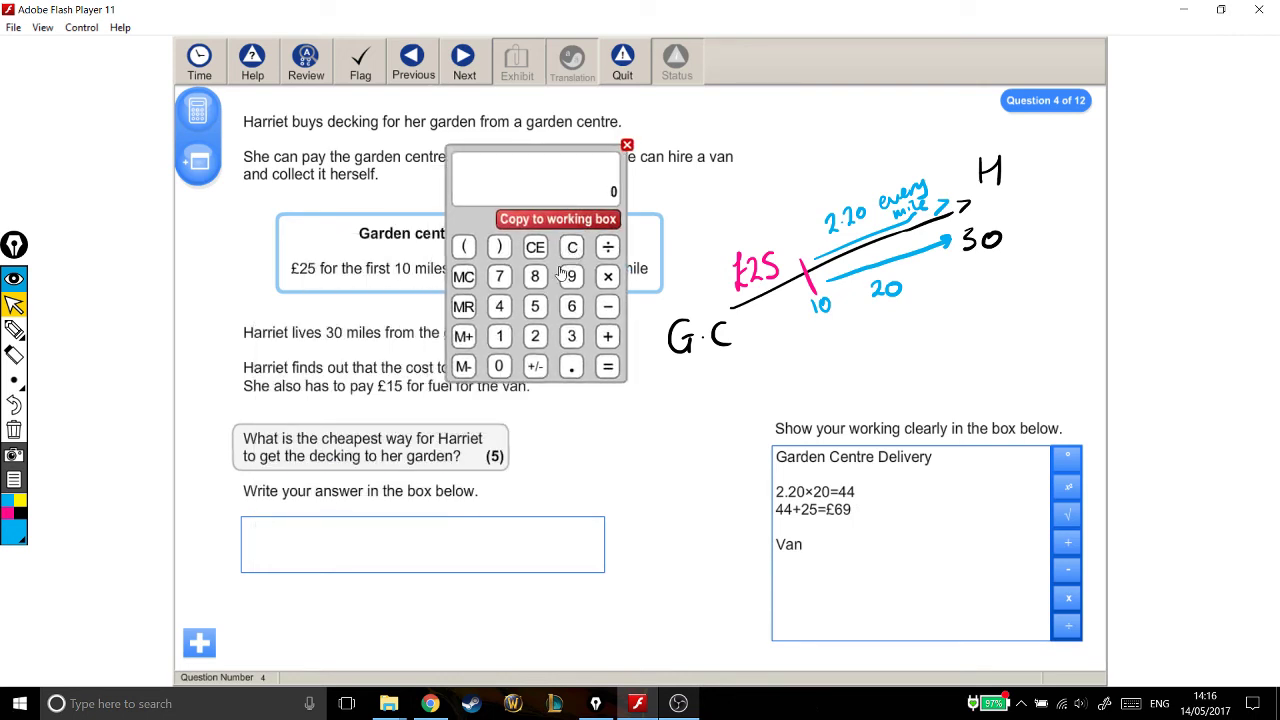
drag(552, 193, 565, 129)
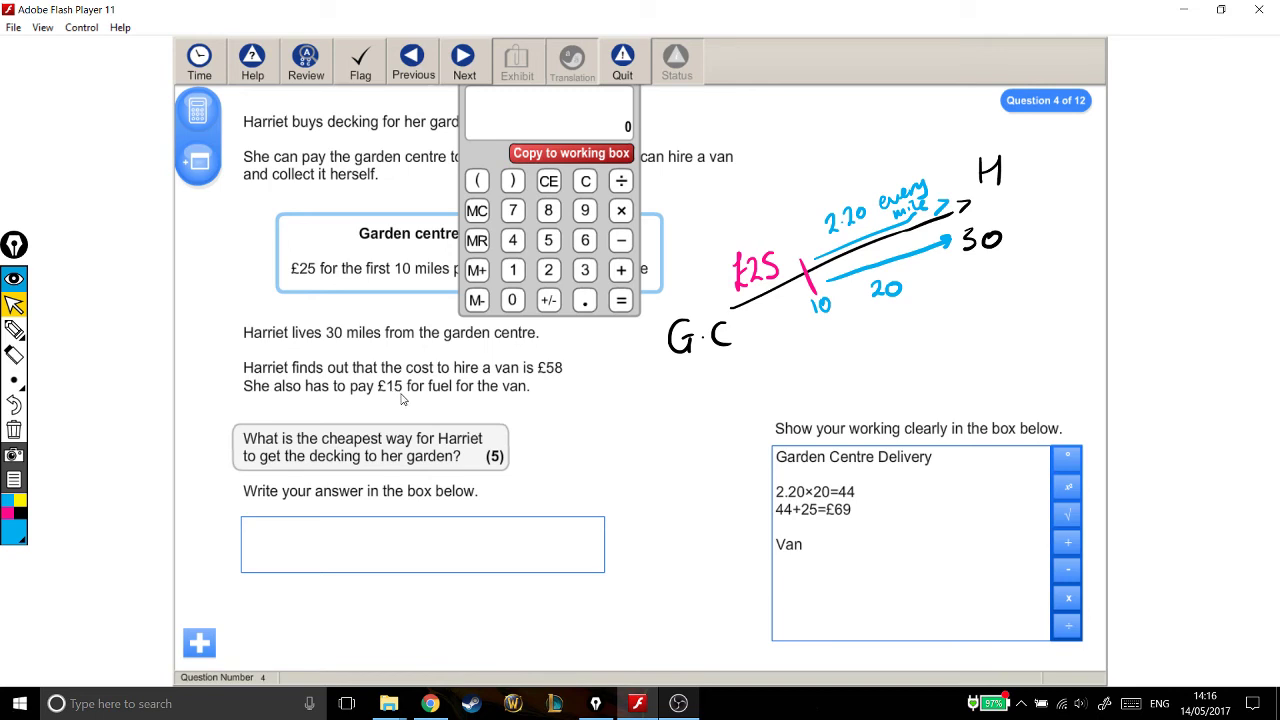
mouse_move(563, 147)
mouse_down()
mouse_move(551, 202)
mouse_move(581, 159)
mouse_up()
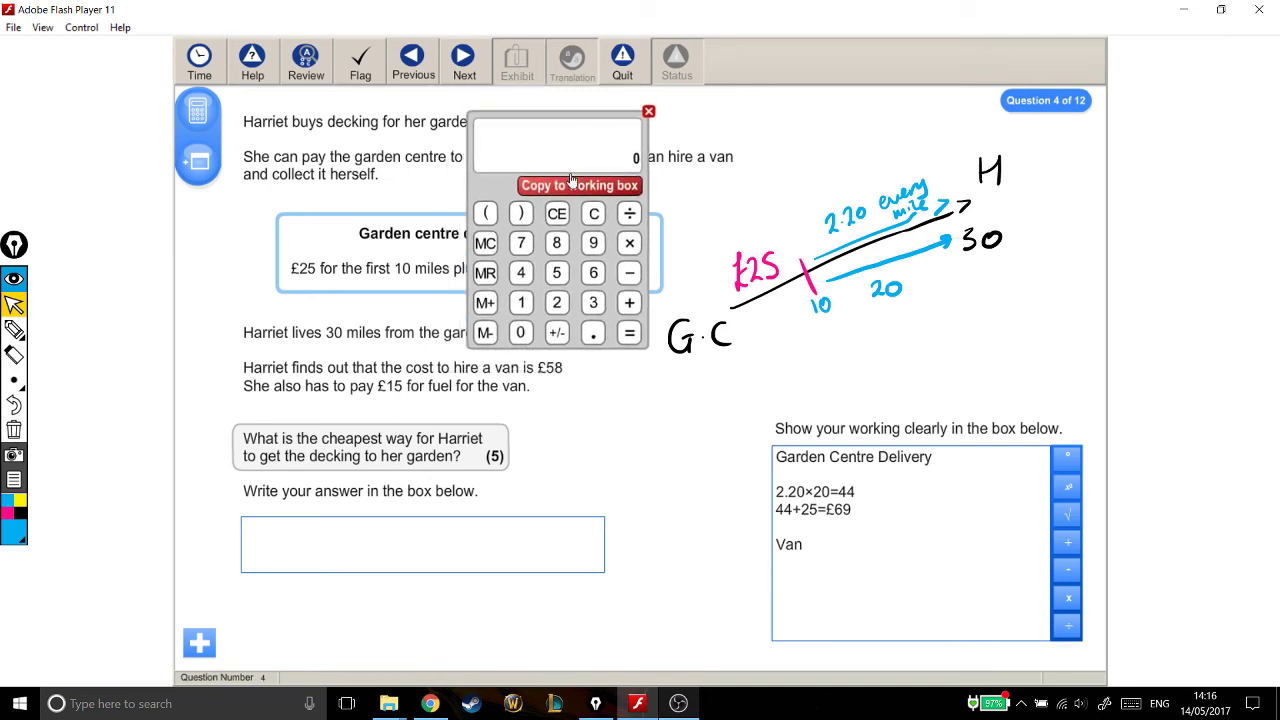
- Calculate 58+15=73, copy it into the working and add £ before 73
click(557, 272)
click(557, 243)
click(630, 302)
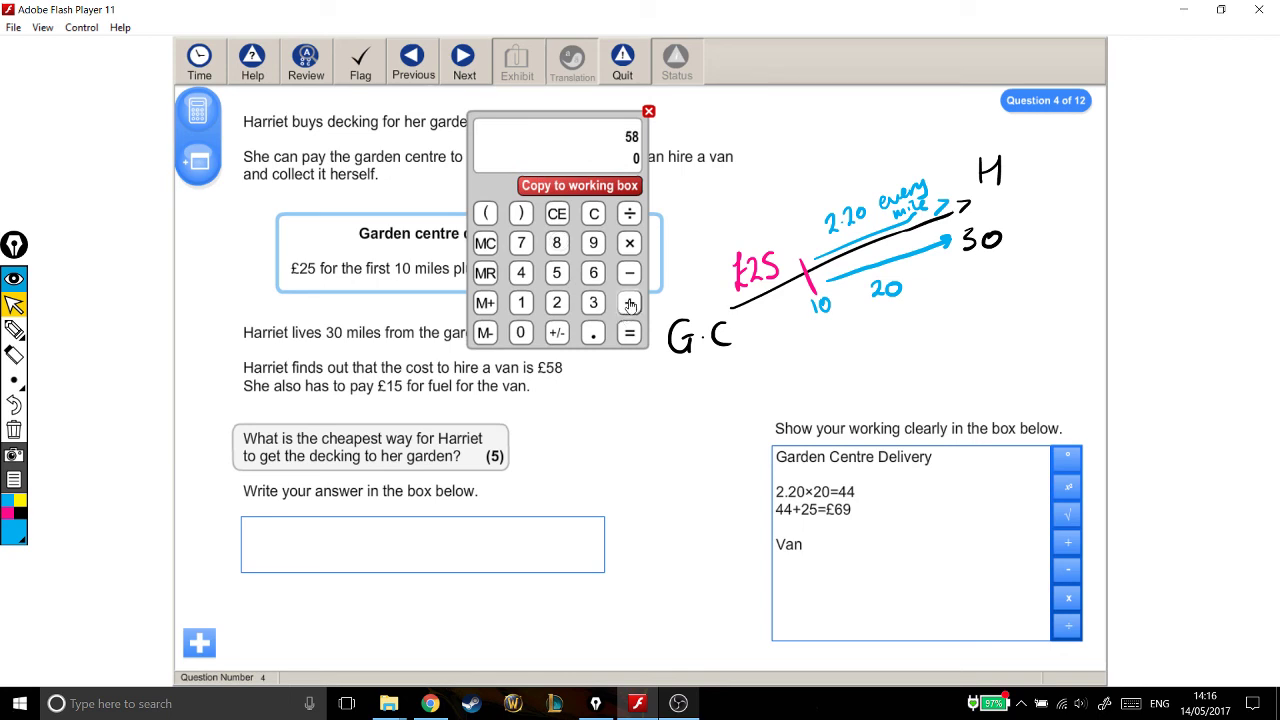
click(521, 302)
click(557, 272)
click(629, 332)
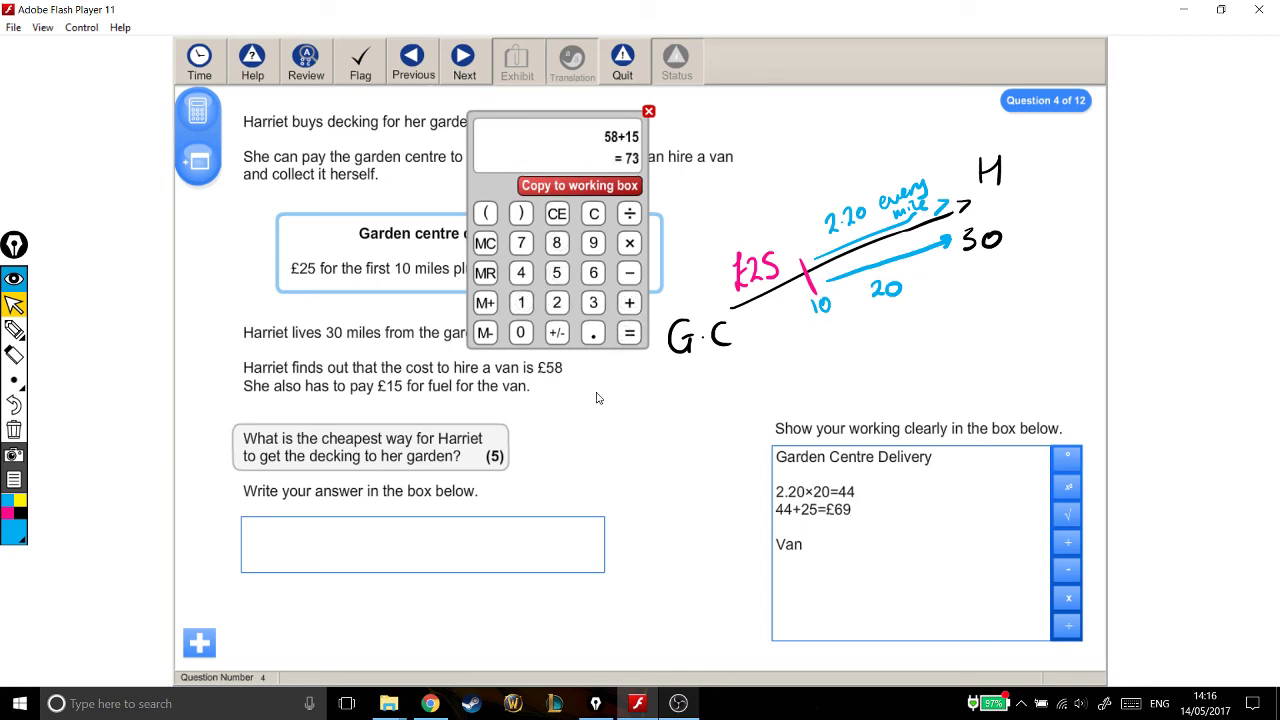
click(622, 186)
text(£)
- Enter 'Garden Centre Delivery' in the answer box
key(BackSpace)
text(arden)
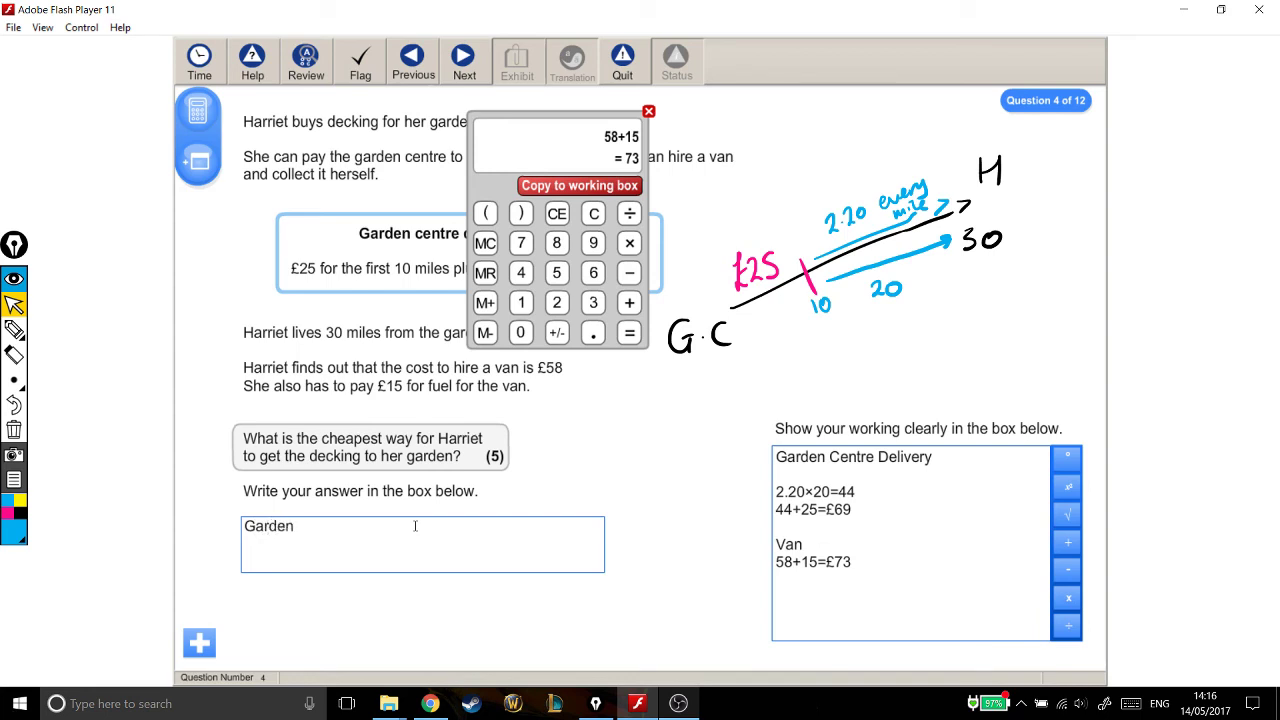
text( Centre De)
text(livery)
mouse_move(644, 123)
mouse_down()
mouse_move(697, 429)
mouse_move(738, 460)
mouse_up()
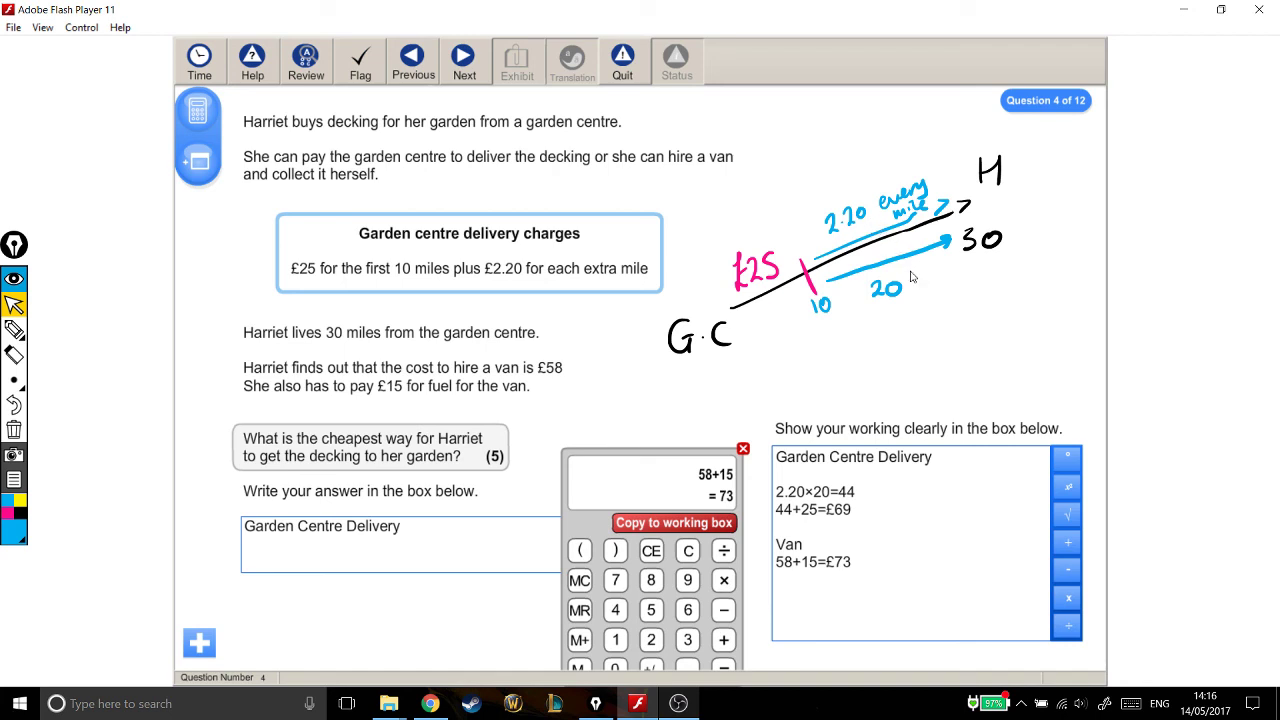
- Check the working values 44, 25 and 69 against the answer
double_click(843, 491)
double_click(806, 510)
double_click(842, 510)
drag(640, 477, 630, 389)
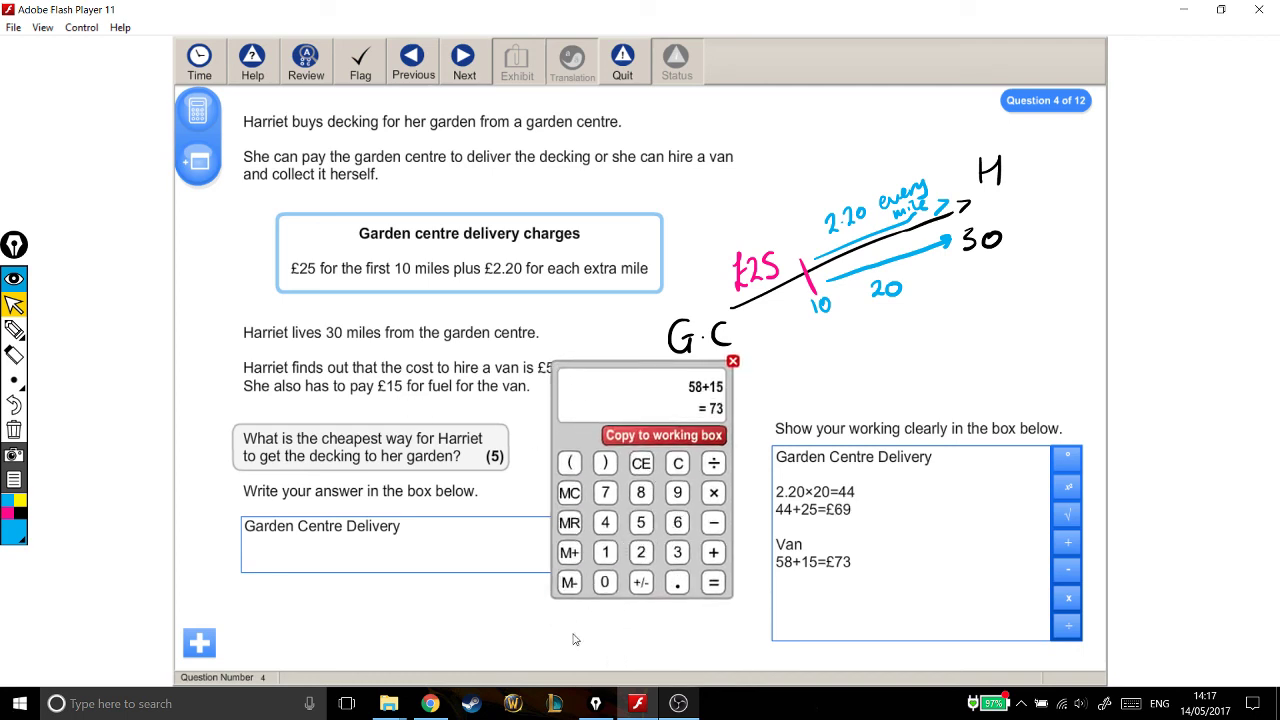